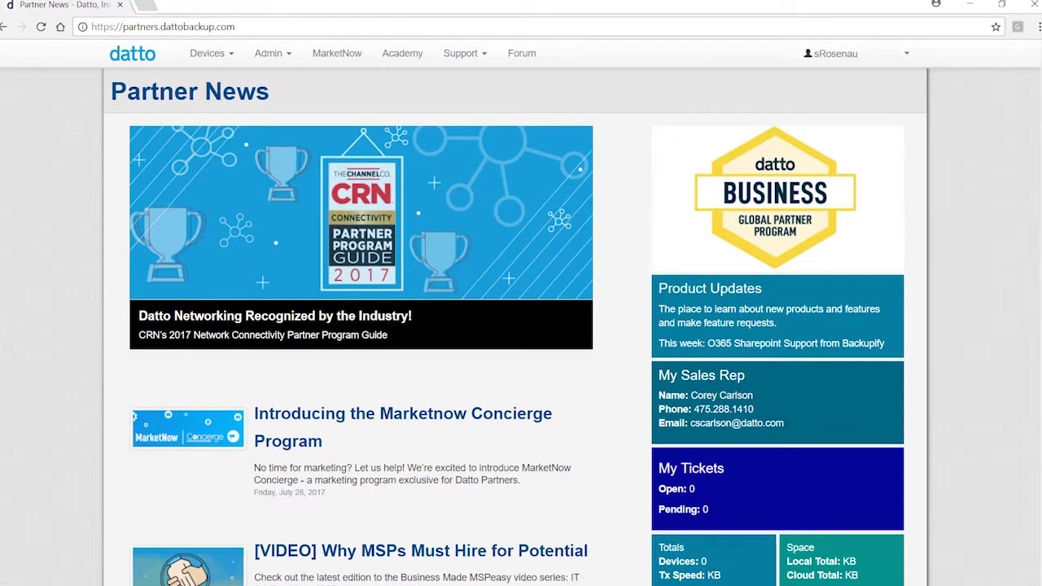
- Open the SaaS backup status and authorize the client's Office365 Calendar backup as a partner-managed product
left_click(231, 61)
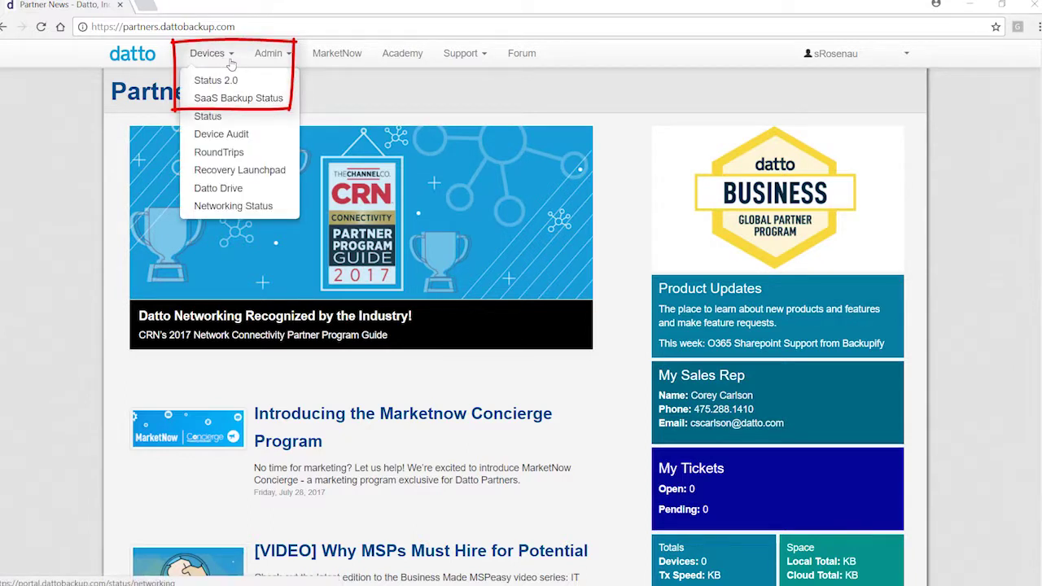
left_click(238, 97)
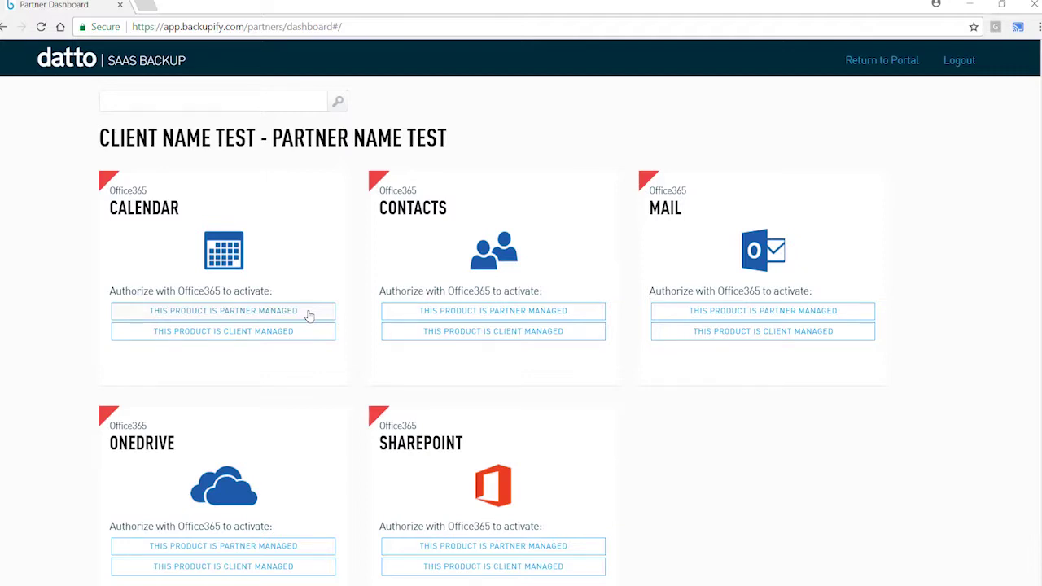
left_click(309, 315)
left_click(168, 345)
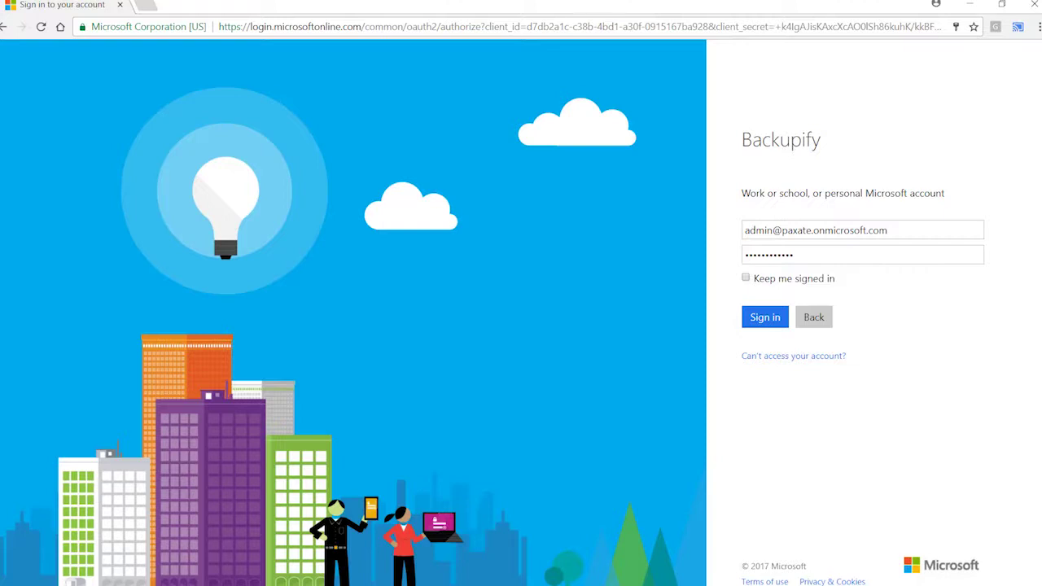
scroll(1035, 233, "down", 4)
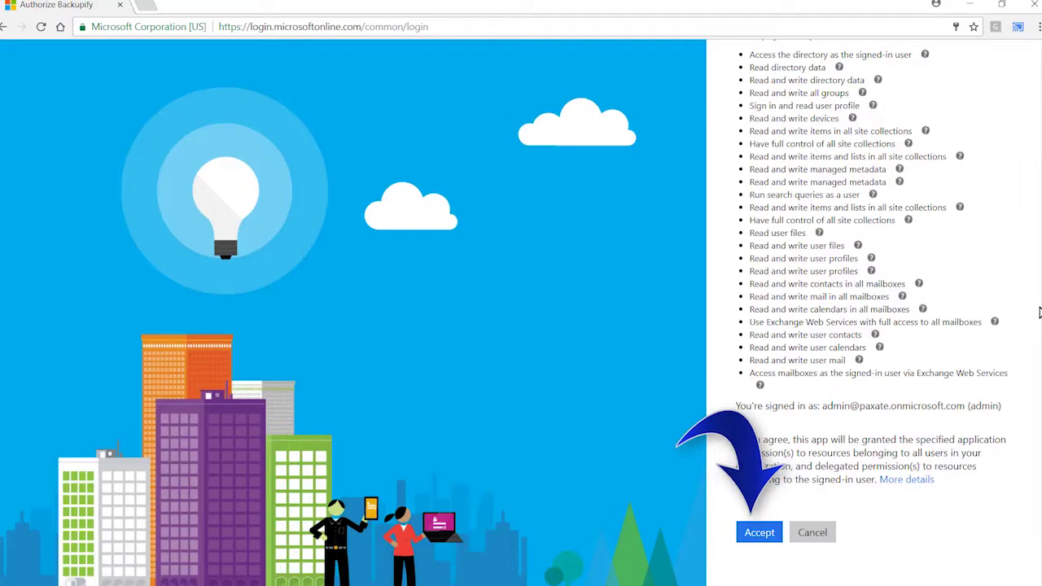
scroll(1039, 312, "down", 1)
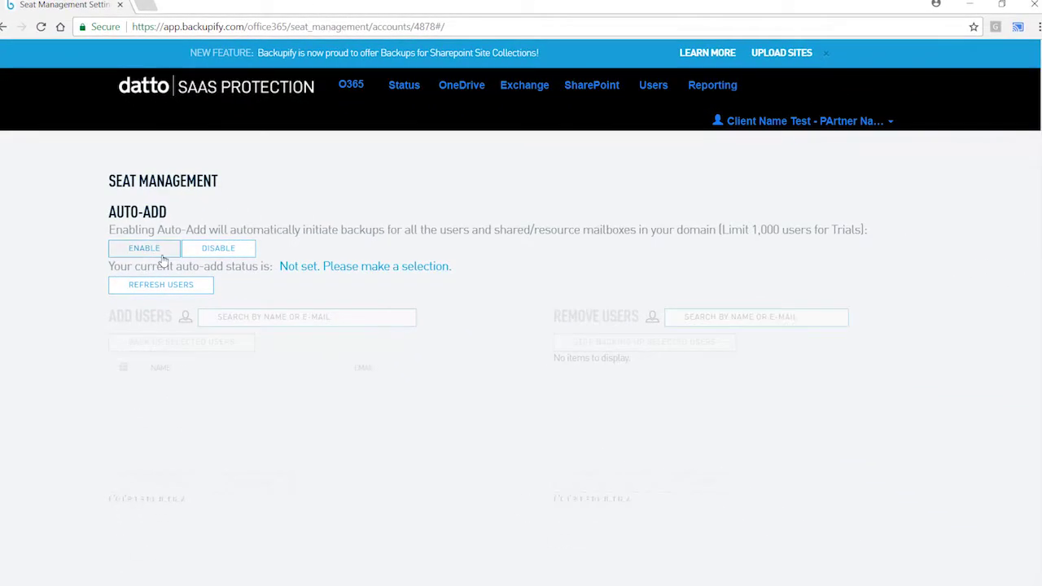
- Enable Auto-Add in seat management to back up all users automatically, and refresh the user list
left_click(161, 254)
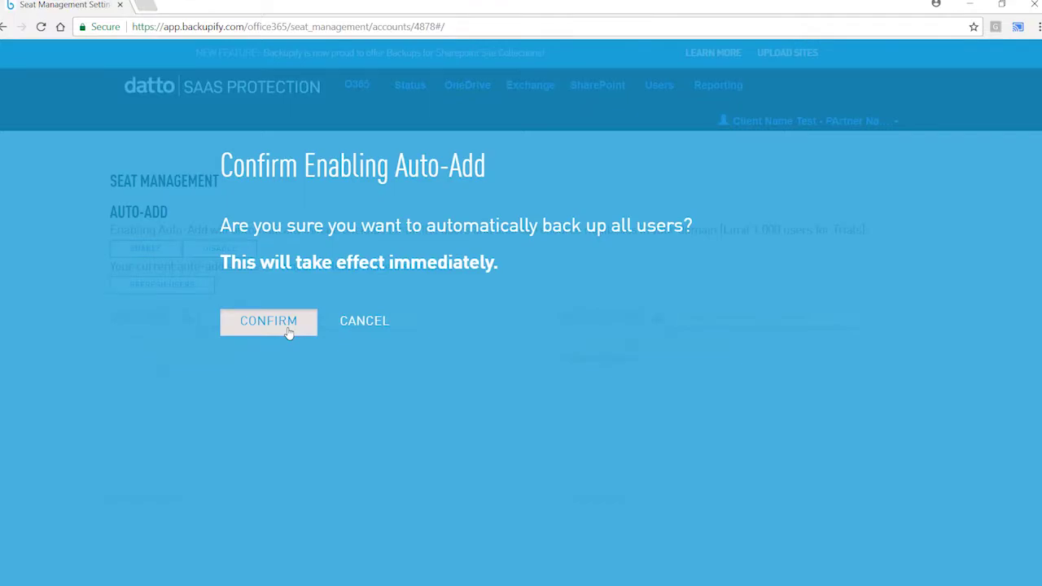
left_click(269, 322)
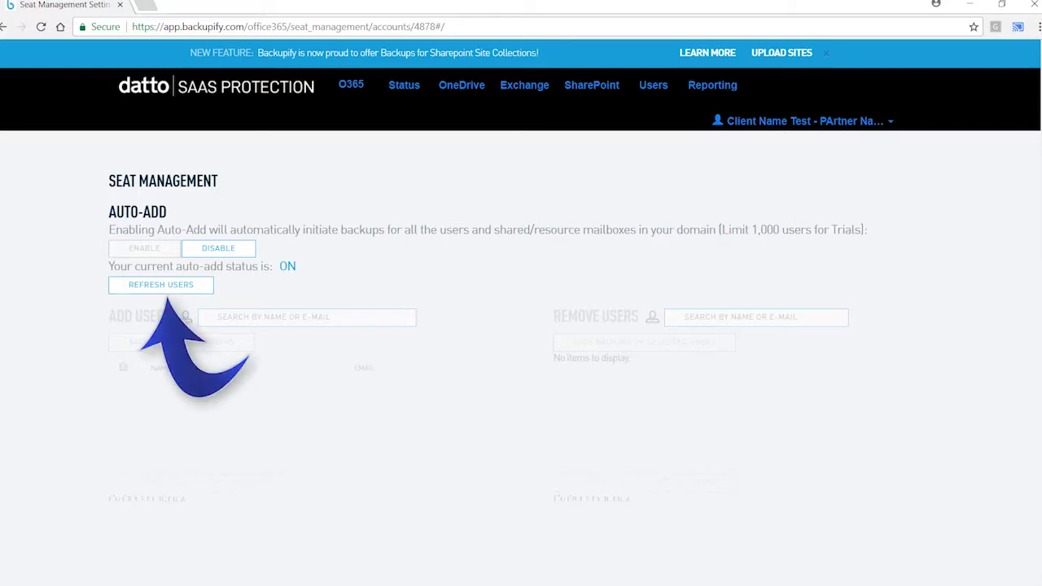
left_click(199, 291)
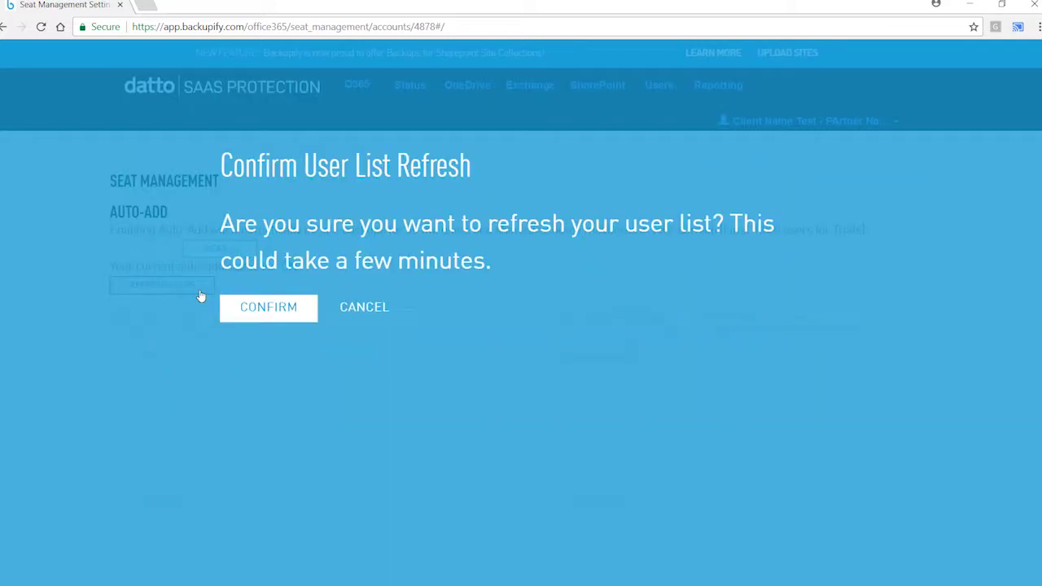
left_click(247, 320)
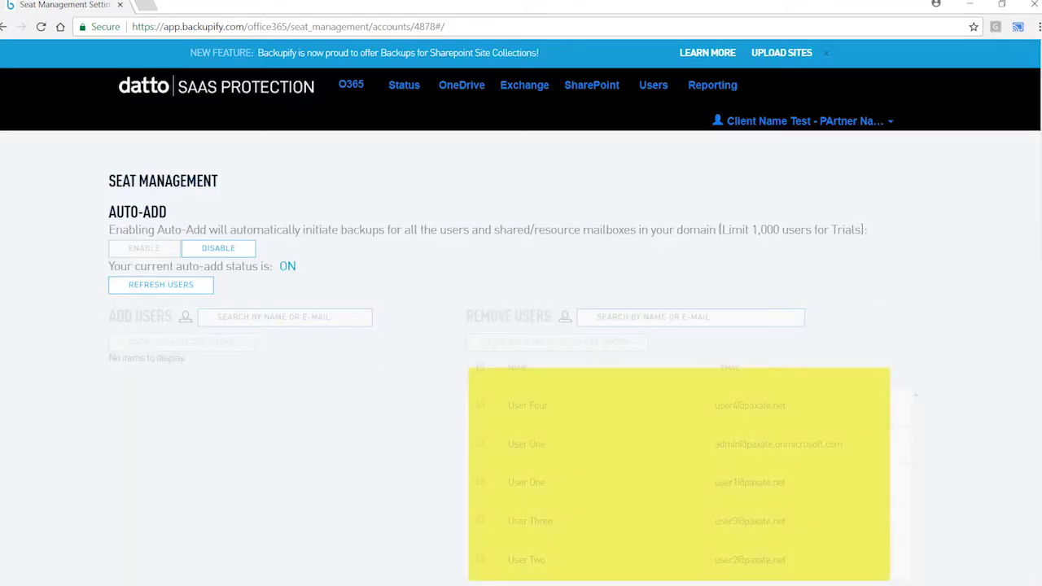
- Examine the Auto-Add status and the Add Users and Remove Users lists in seat management
scroll(520, 326, "down", 1)
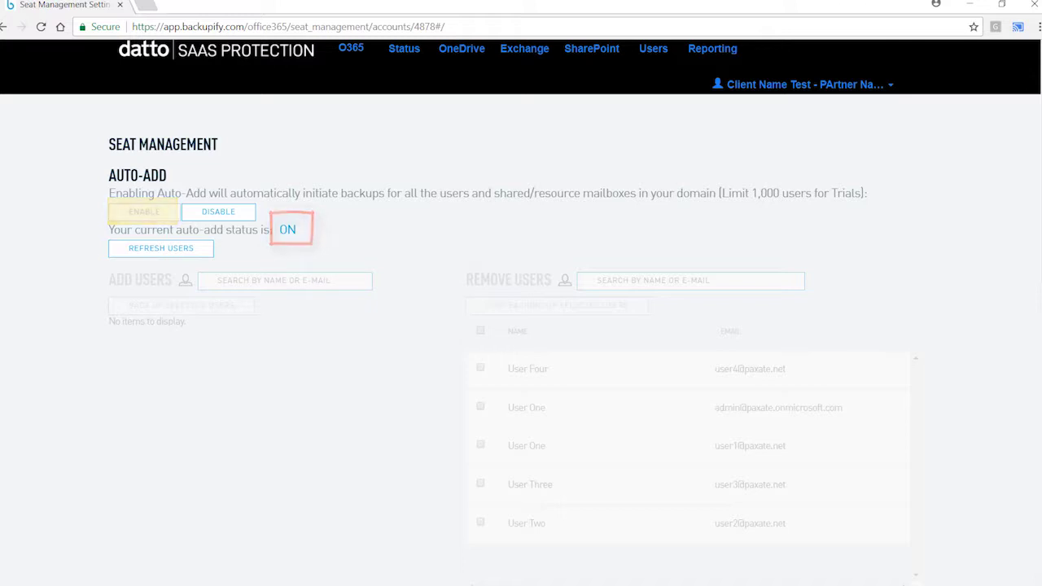
scroll(521, 301, "up", 1)
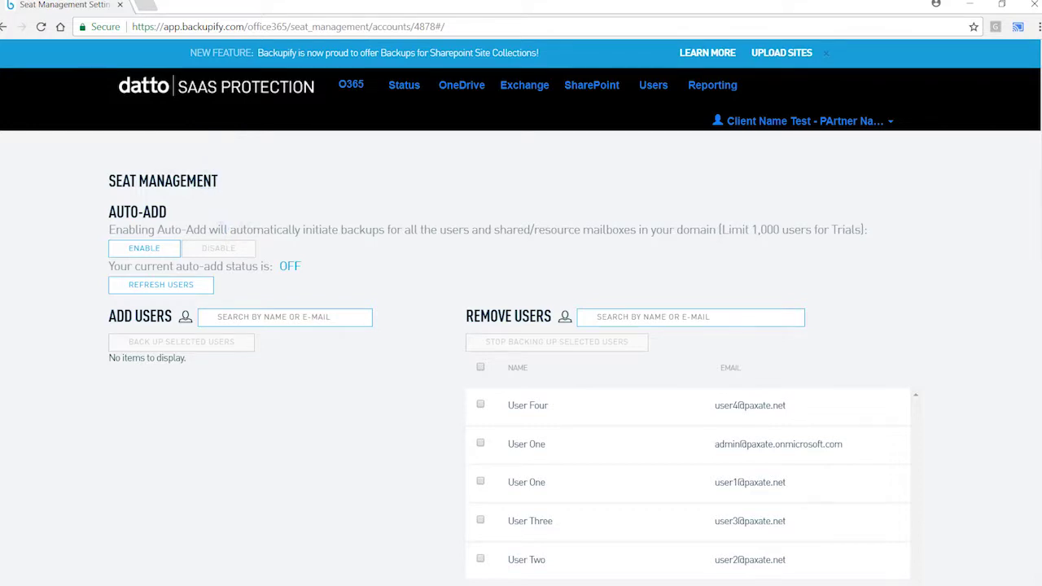
scroll(1040, 242, "down", 1)
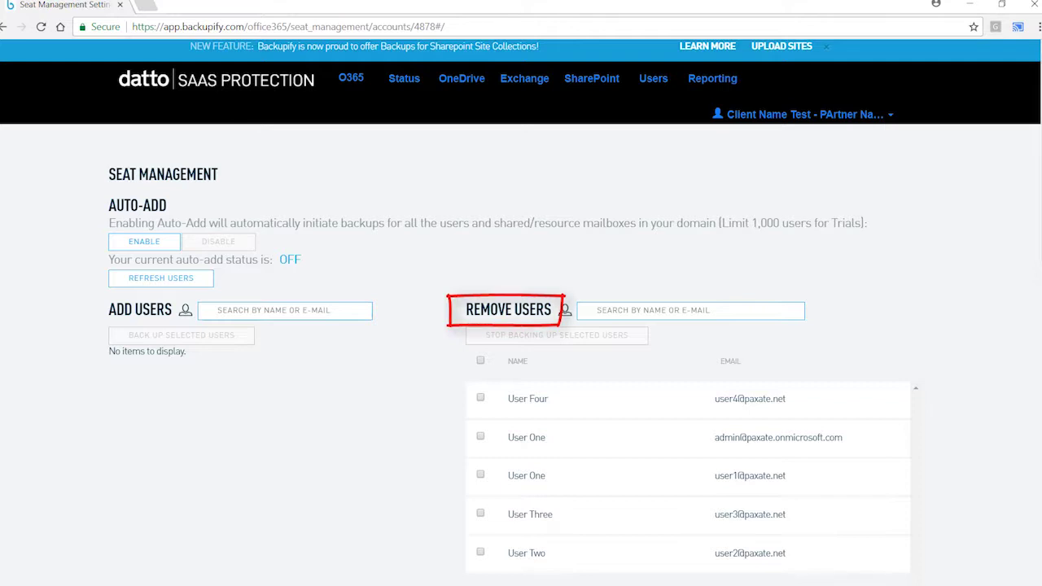
scroll(521, 326, "down", 1)
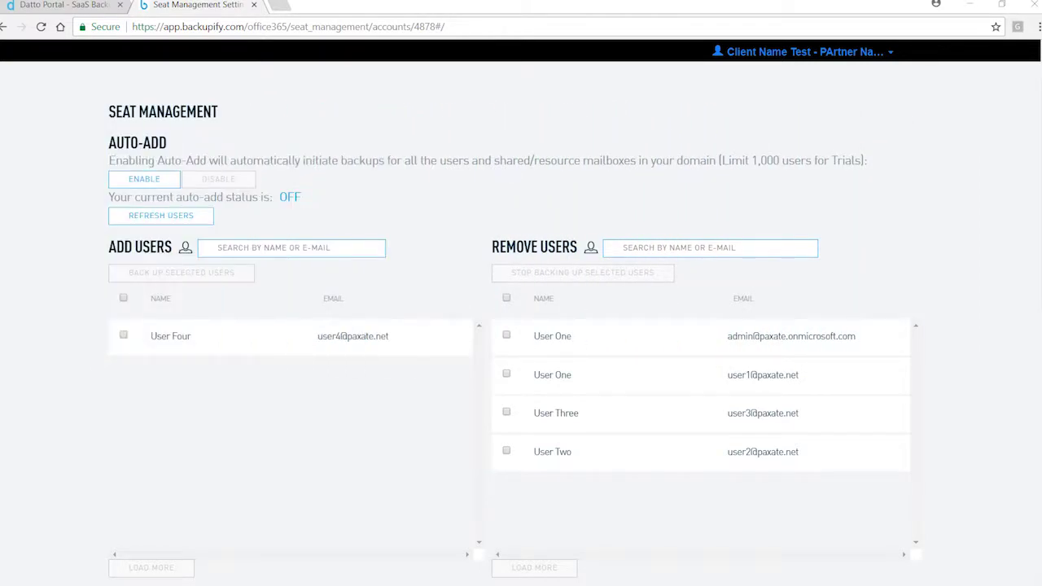
scroll(233, 407, "down", 4)
left_click(232, 404)
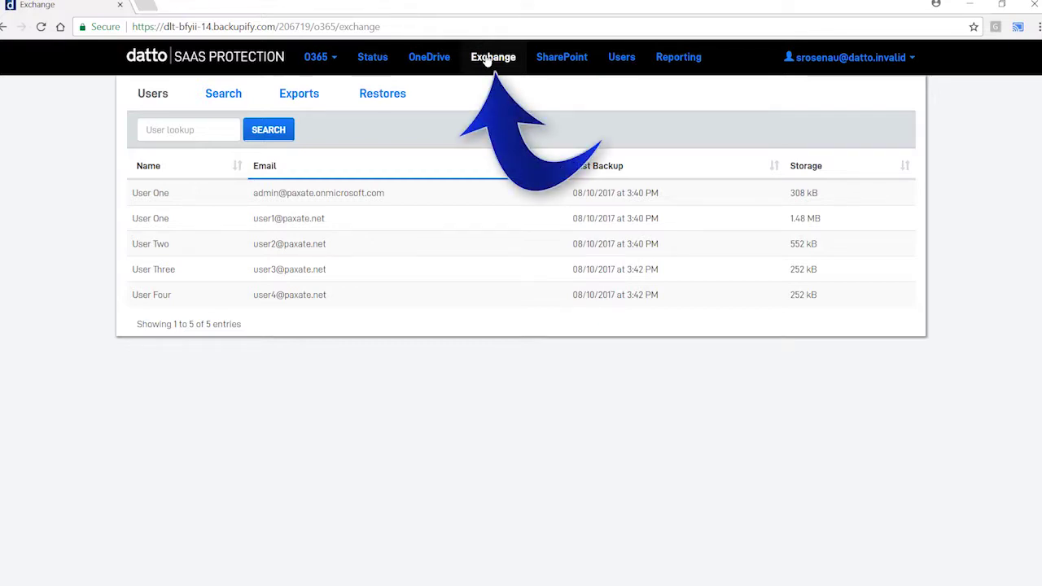
- Open the Exchange backup of the paxate.net User One account and choose the August 11, 2017 snapshot
left_click(488, 59)
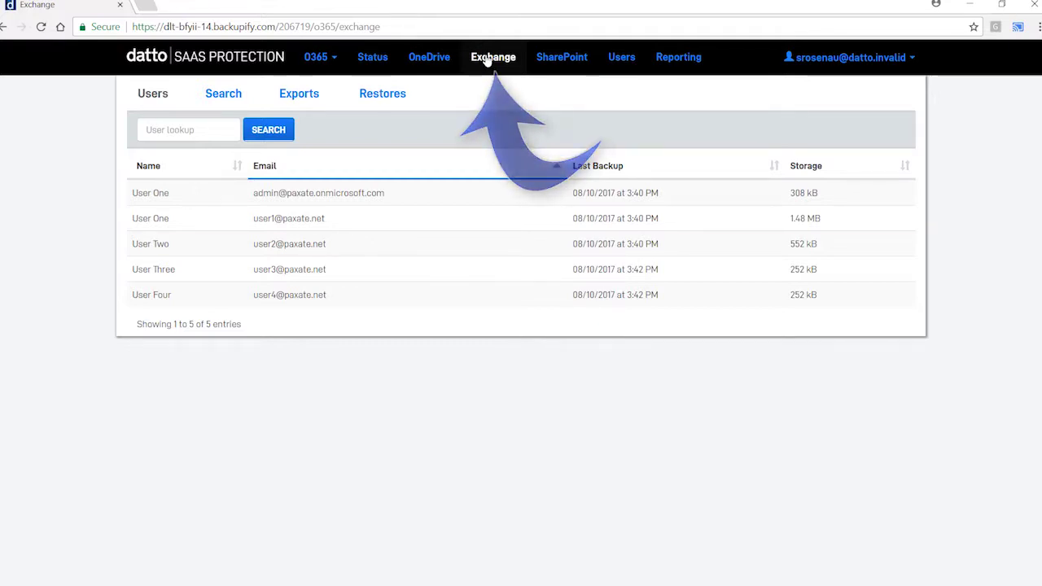
left_click(298, 217)
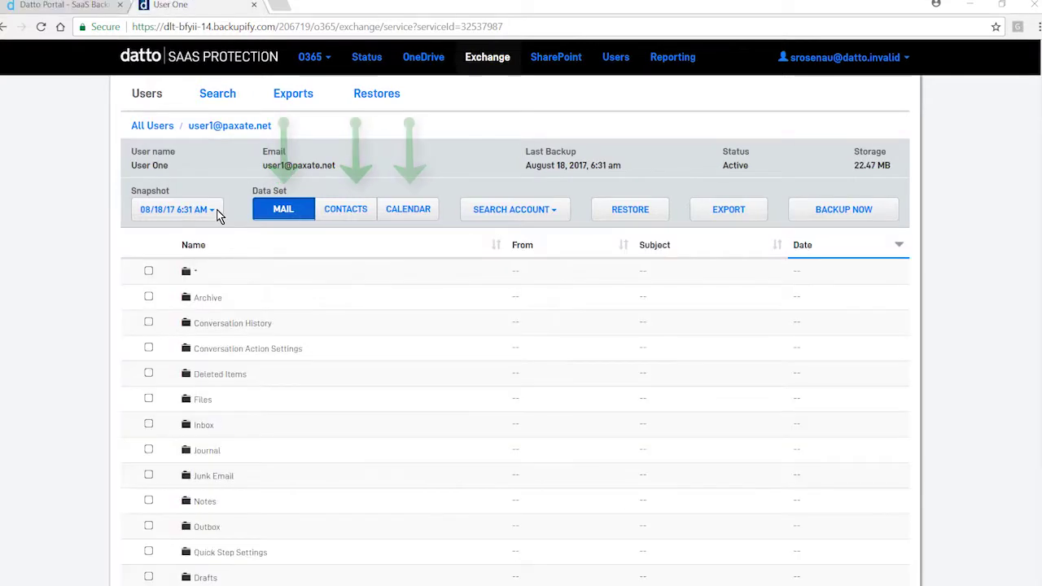
left_click(217, 211)
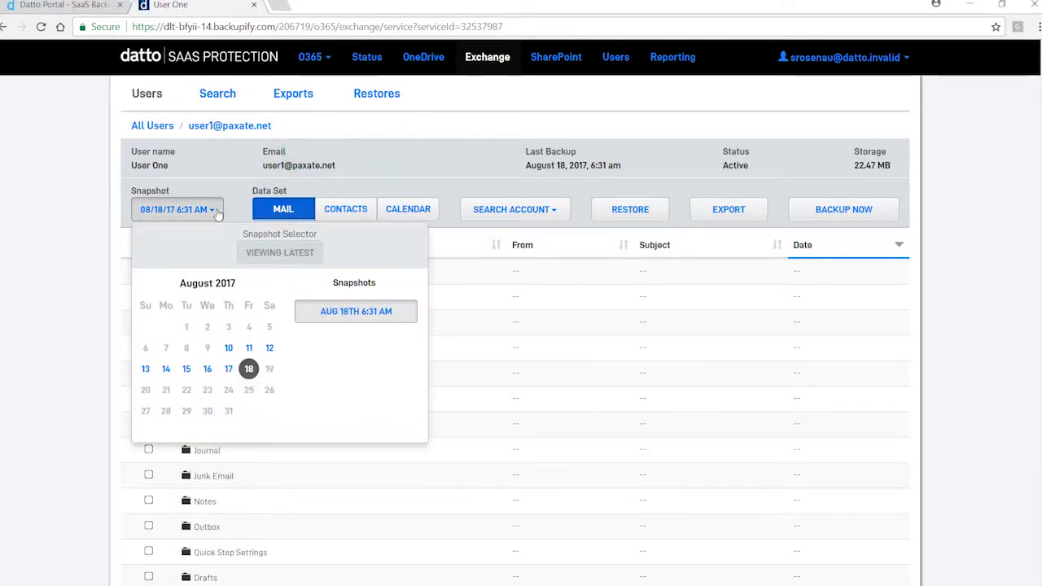
left_click(249, 348)
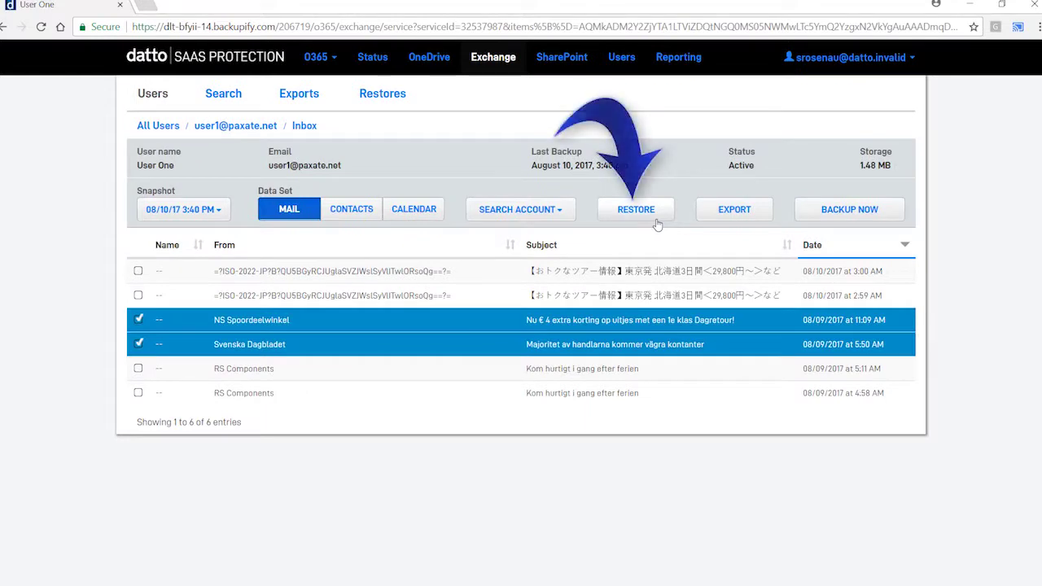
- Restore the two selected inbox emails, from NS Spoordeelwinkel and Svenska Dagbladet, to User One's mailbox
left_click(650, 218)
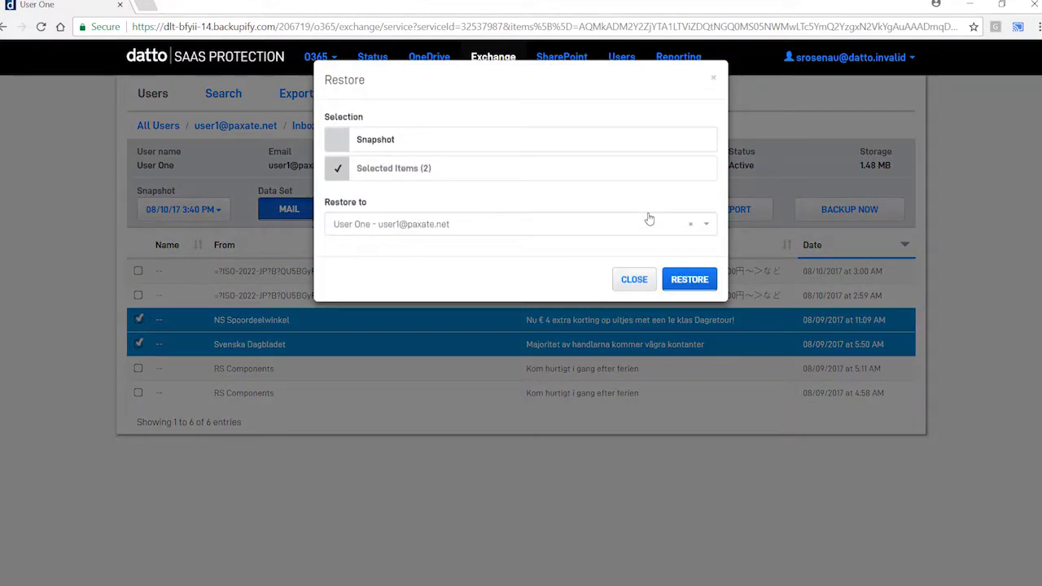
left_click(688, 280)
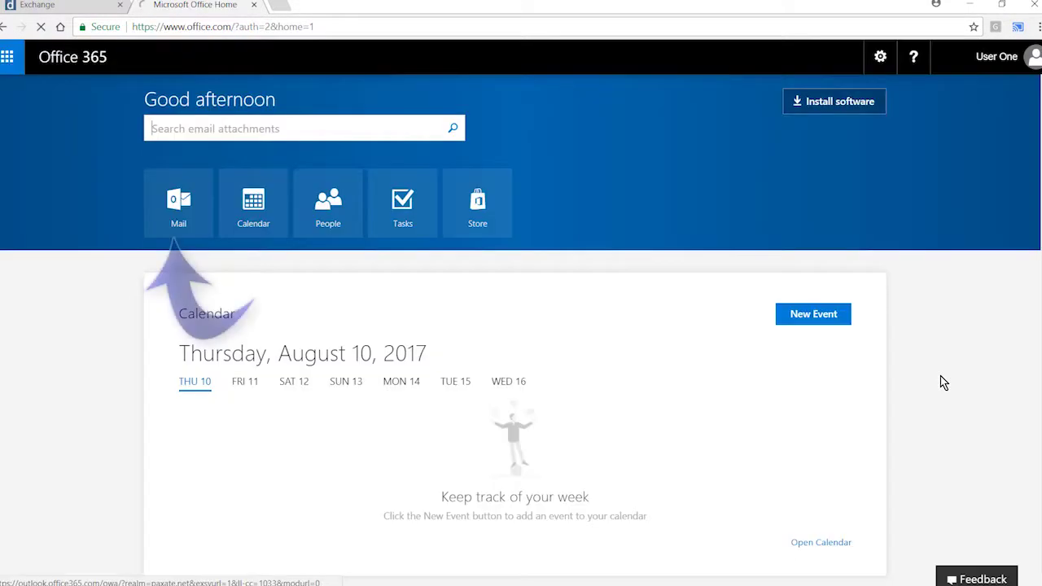
- Switch to Office 365 Mail and open the Inbox inside the Backupify Restore folder
left_click(178, 204)
left_click(90, 293)
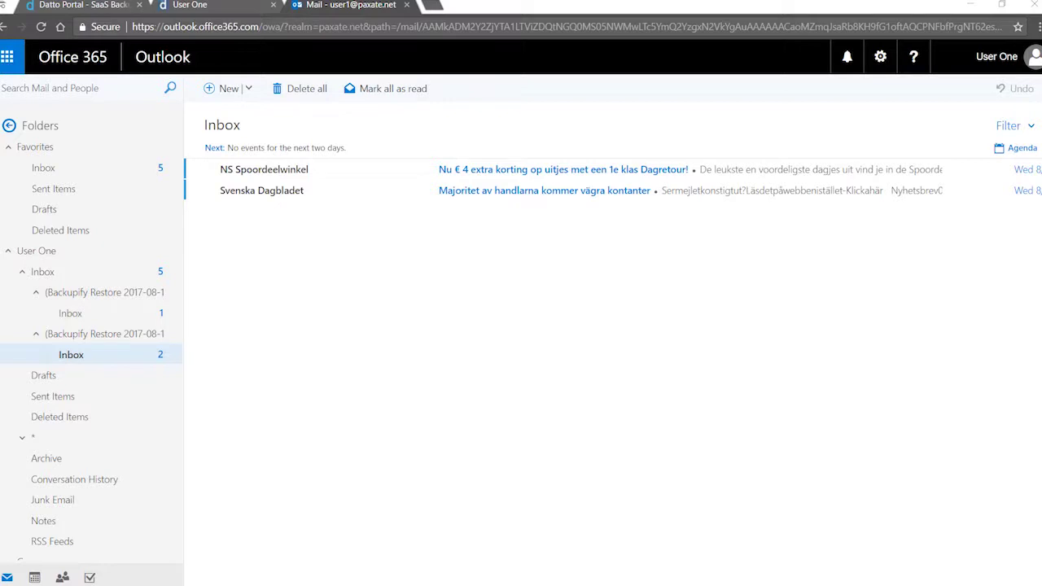
- View the restored Svenska Dagbladet message and move it into User One's main Inbox
double_click(572, 195)
left_click(623, 227)
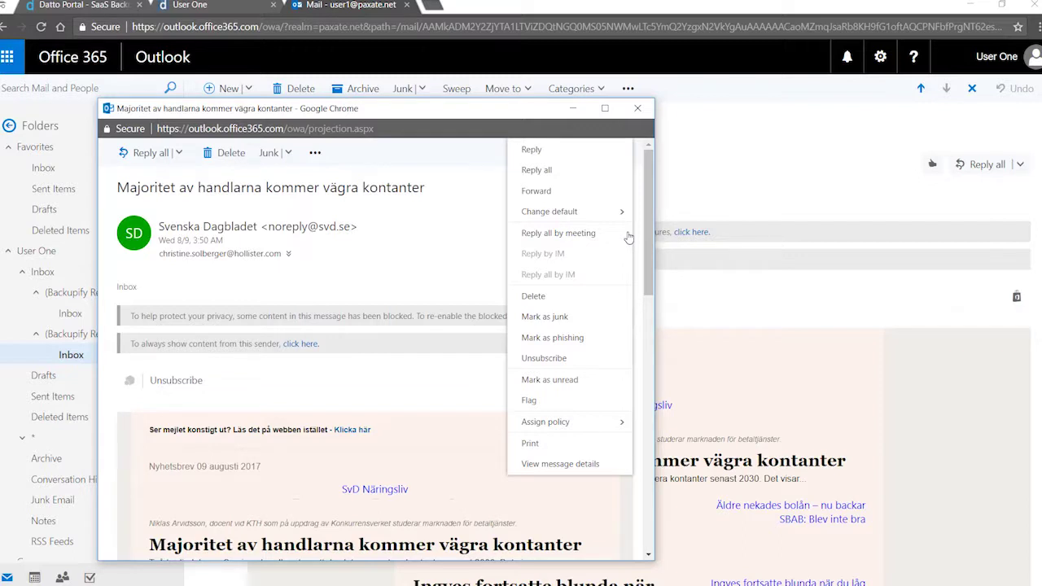
left_click(637, 109)
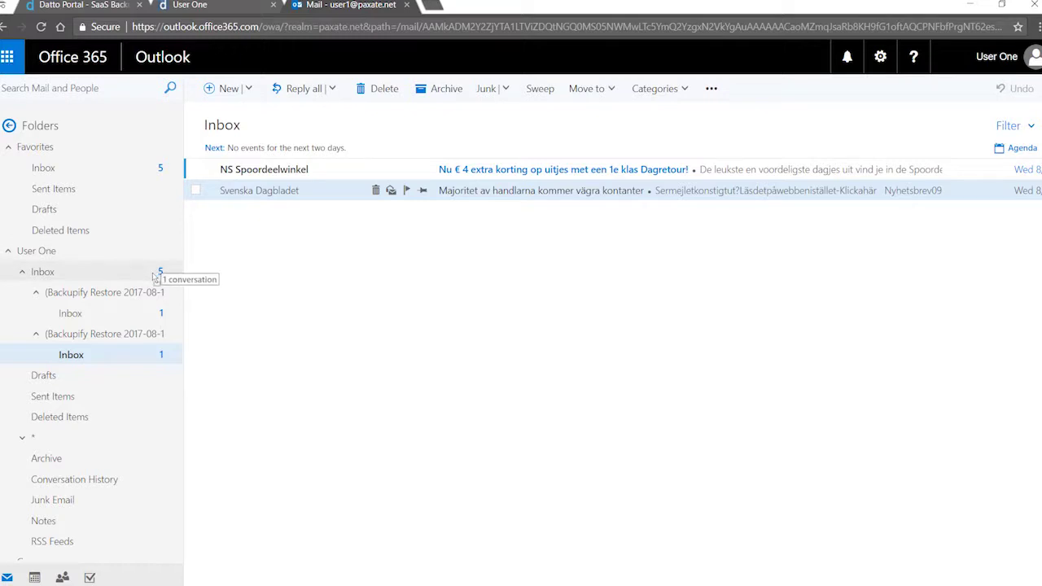
left_click_drag(155, 278, 156, 272)
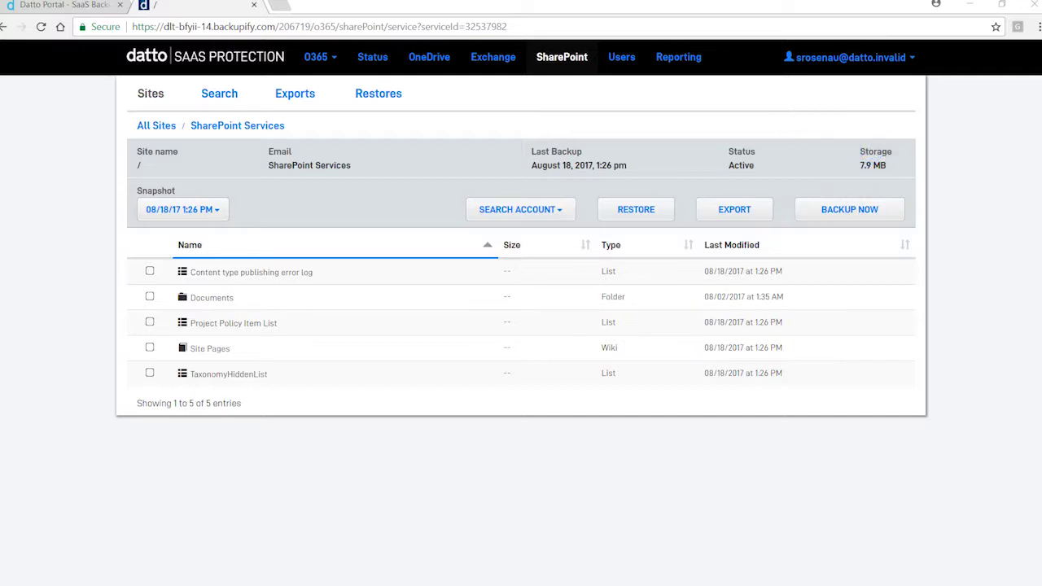
- Export How To Use This Library.aspx from Site Pages in the August 10, 2017 SharePoint snapshot
left_click(220, 213)
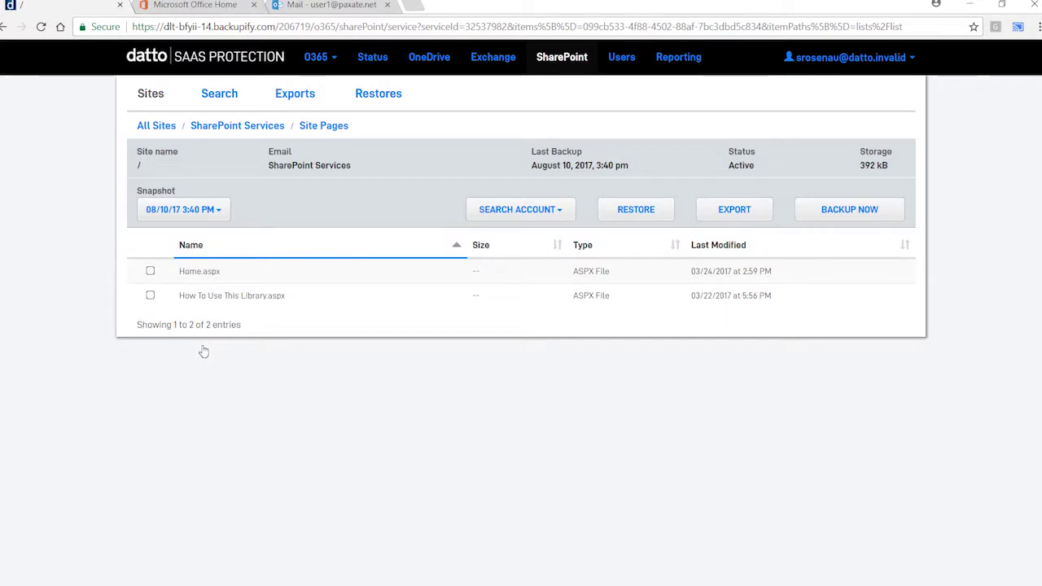
left_click(269, 295)
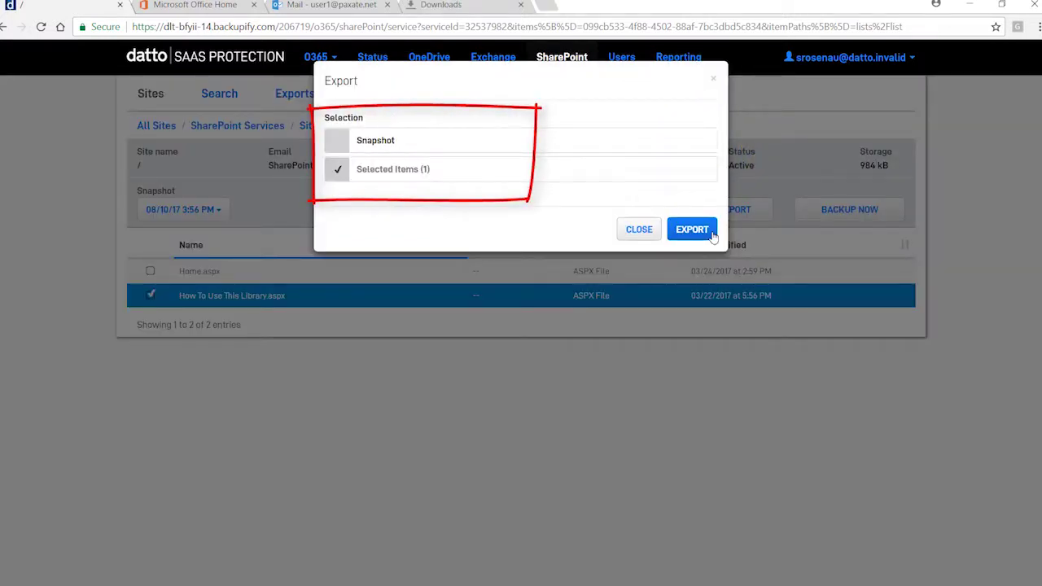
left_click(710, 231)
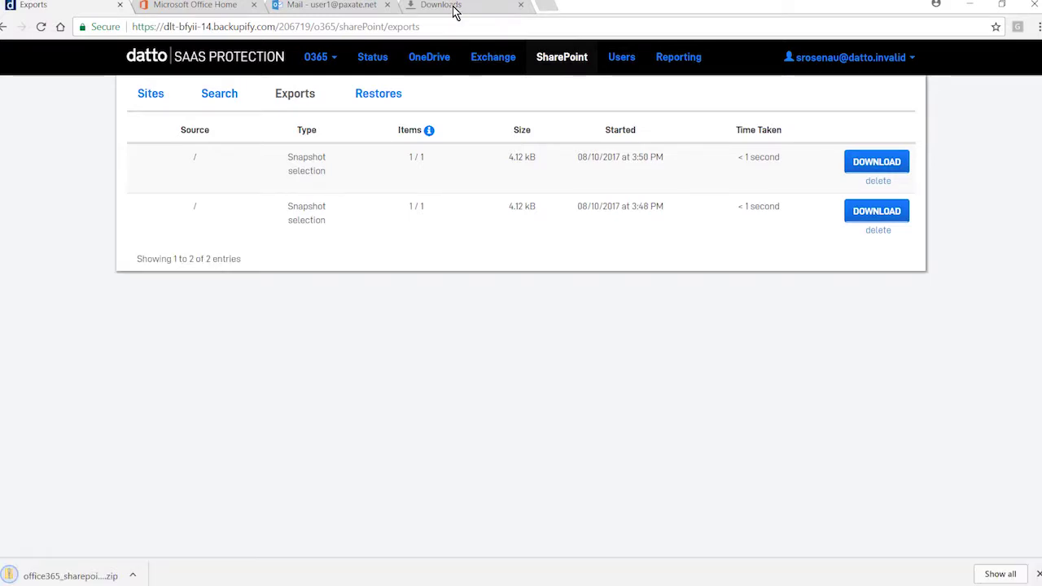
- Open the downloaded SharePoint export archive and browse into its SharePoint Services and Site Pages folders
left_click(453, 8)
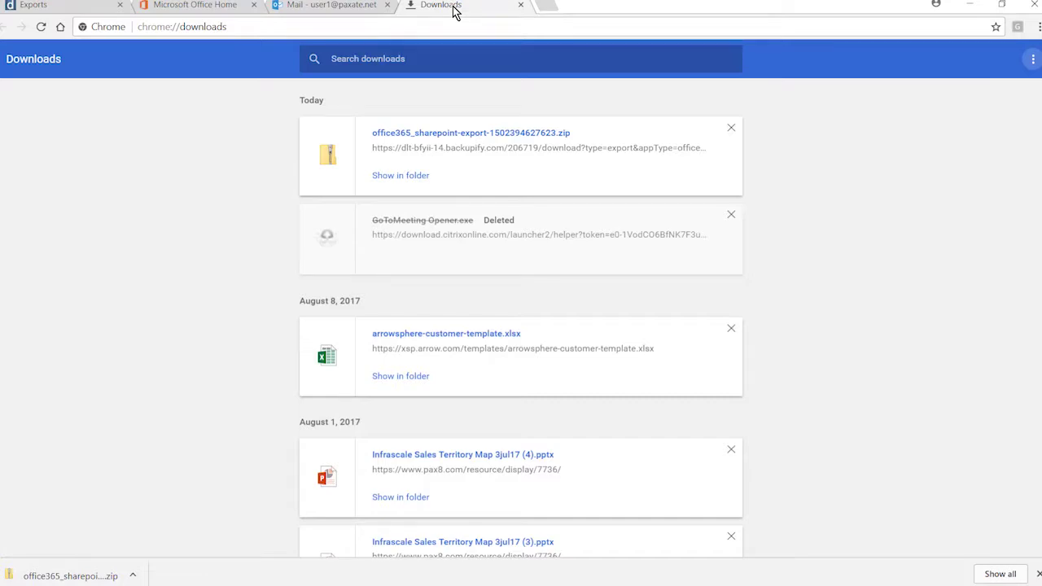
left_click(435, 133)
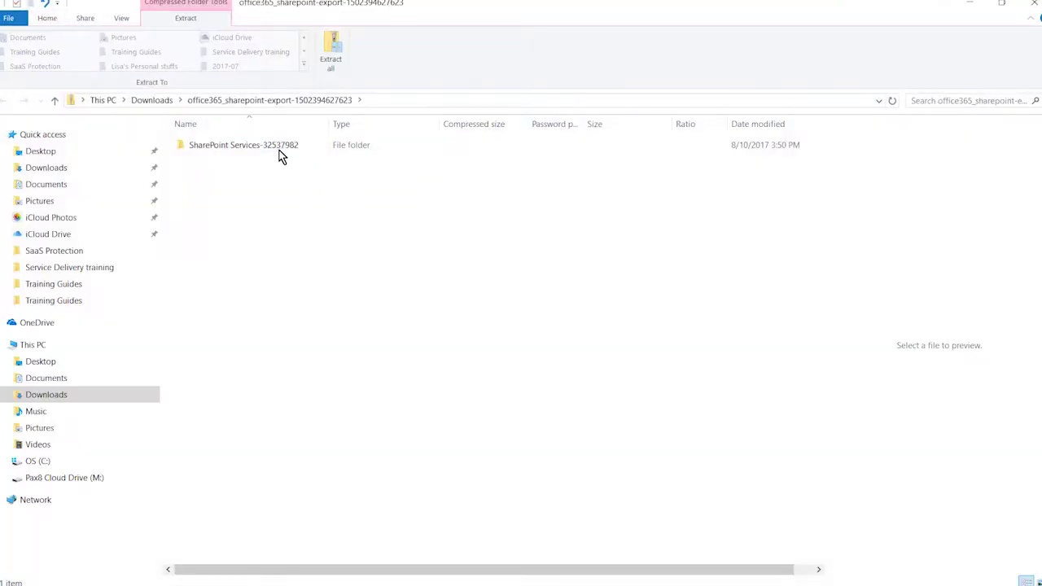
left_click(203, 145)
double_click(204, 145)
double_click(204, 146)
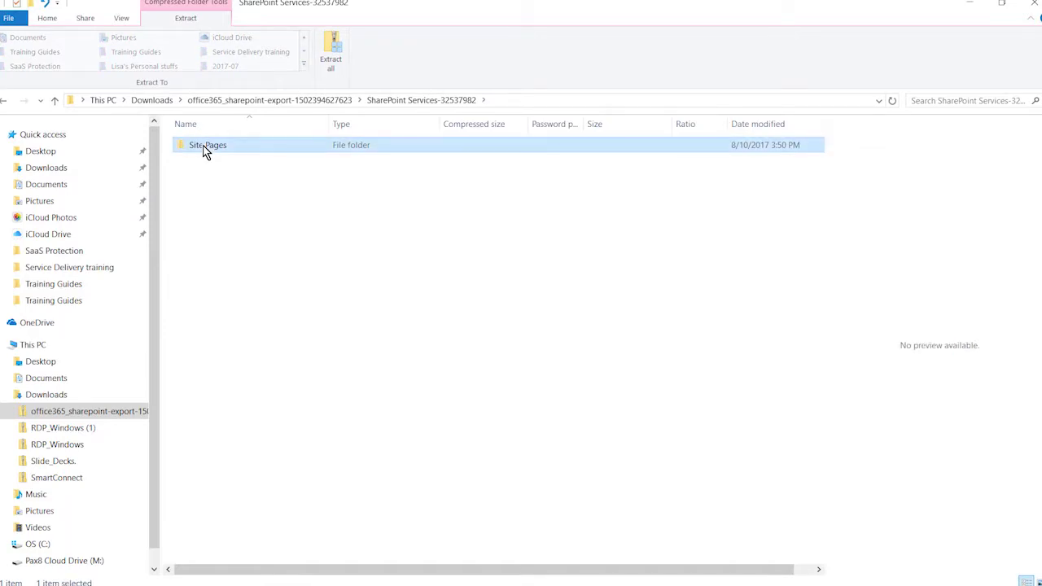
left_click(205, 152)
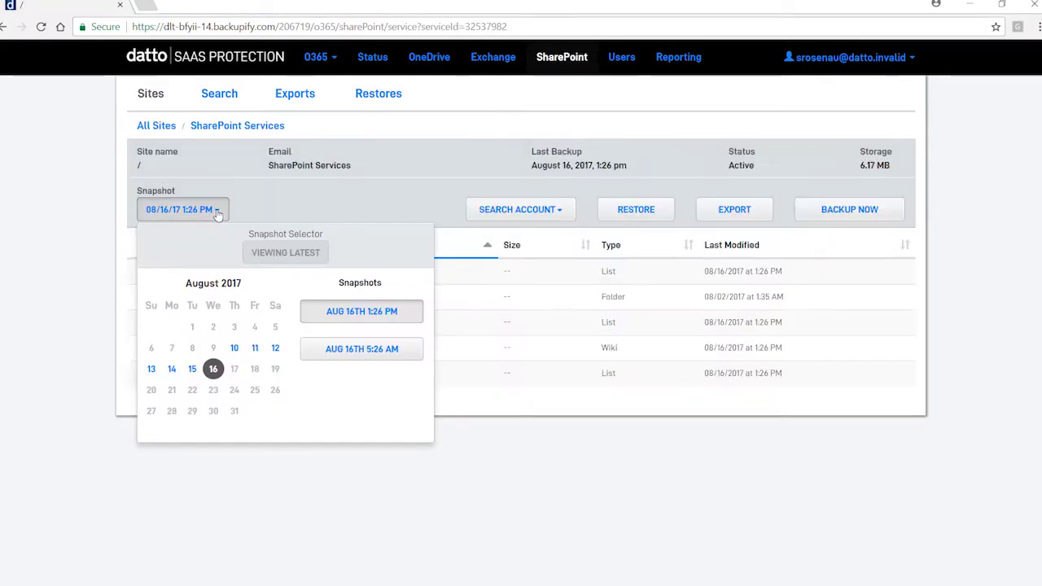
- Restore the whole Aug 16th 1:26 PM SharePoint snapshot to SharePoint Services
left_click(397, 314)
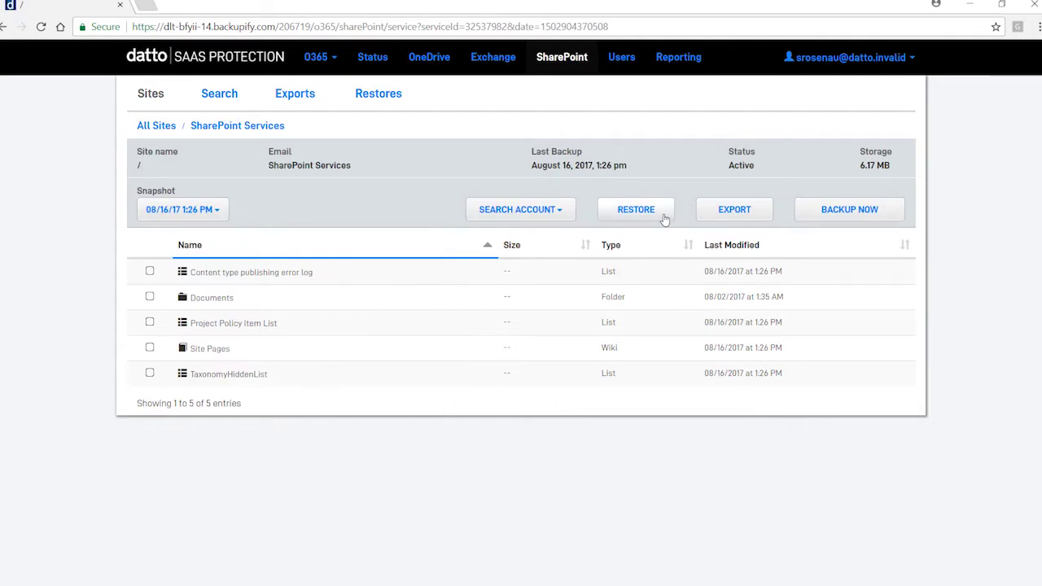
left_click(664, 218)
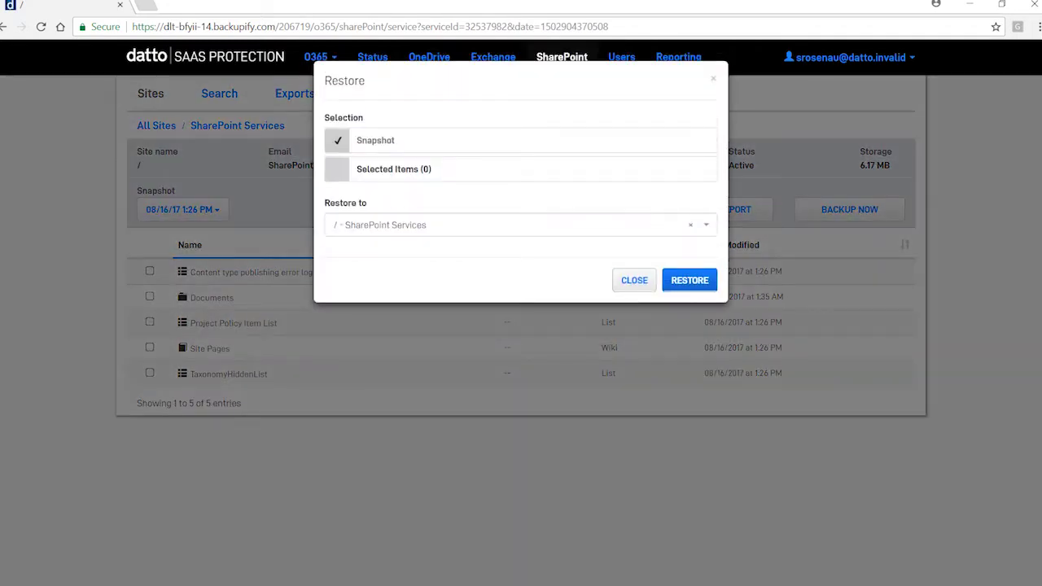